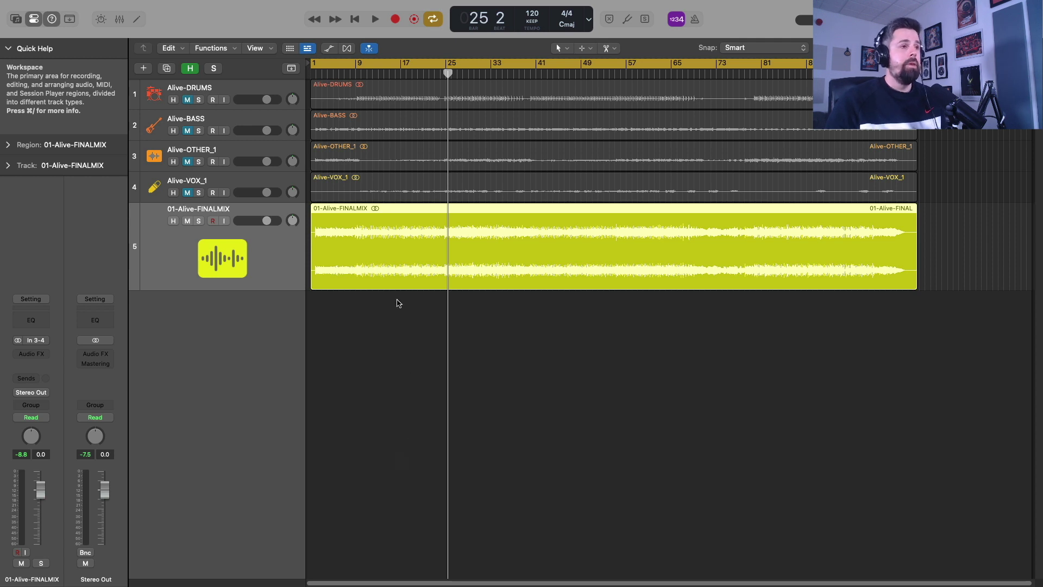
Step: Run Stem Splitter on the 01-Alive-FINALMIX region to get Vocals, Drums, Bass and Other stems
{"action": "right_click", "coordinate": [541, 256]}
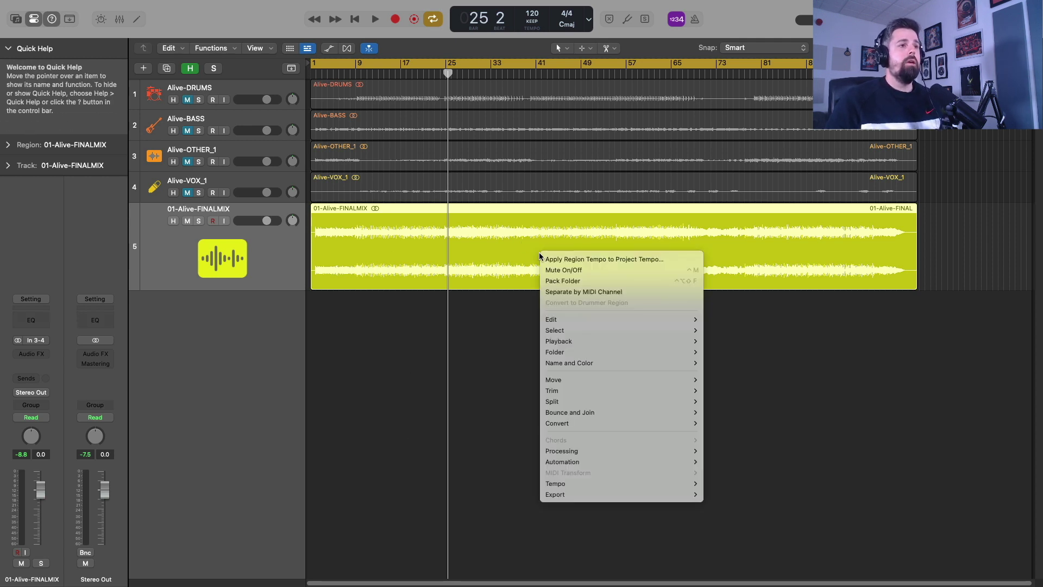
{"action": "mouse_move", "coordinate": [614, 451]}
{"action": "key", "text": "Escape"}
{"action": "left_click", "coordinate": [212, 48]}
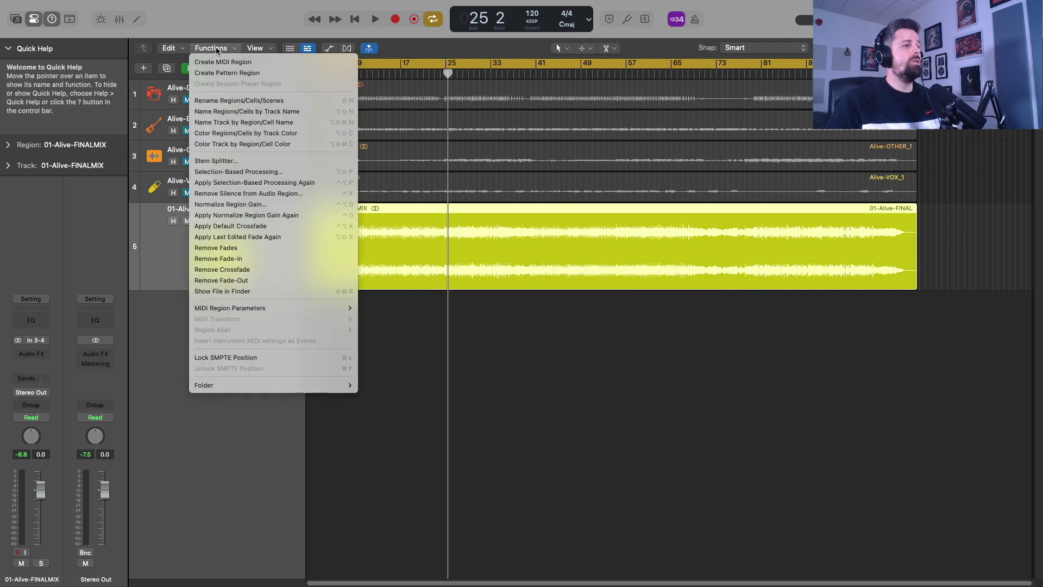
{"action": "left_click", "coordinate": [251, 161]}
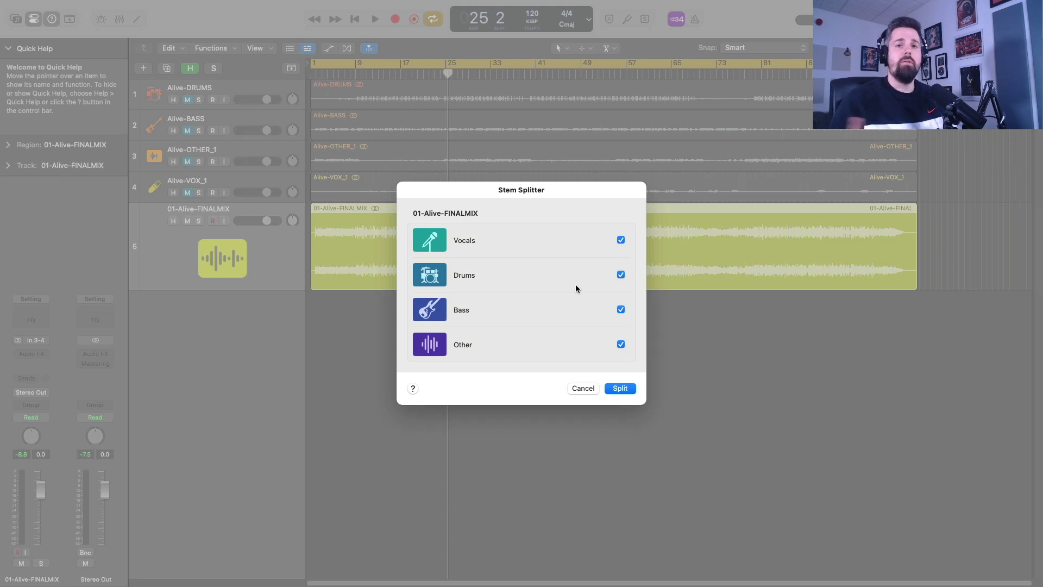
{"action": "left_click", "coordinate": [620, 388]}
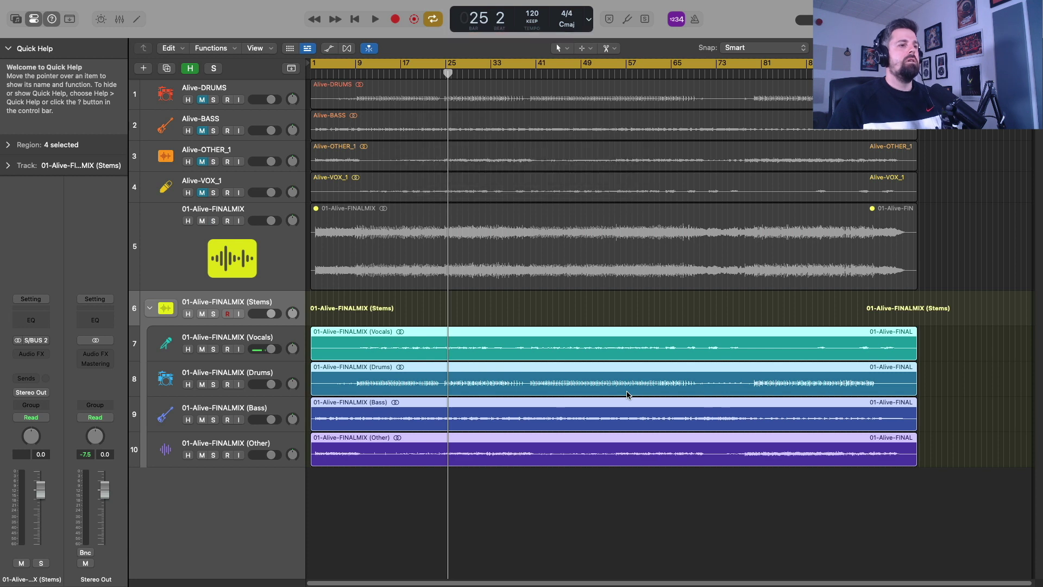
Step: Deselect the new stems, unmute the 01-Alive-FINALMIX region and play the original mix
{"action": "key", "text": "super+shift+a"}
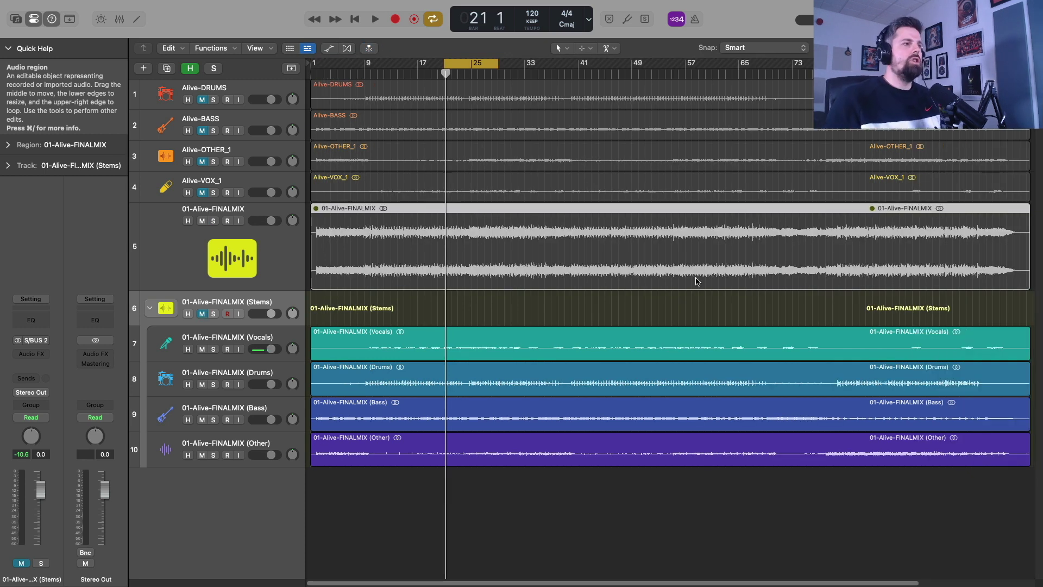
{"action": "right_click", "coordinate": [544, 235]}
{"action": "left_click", "coordinate": [569, 239]}
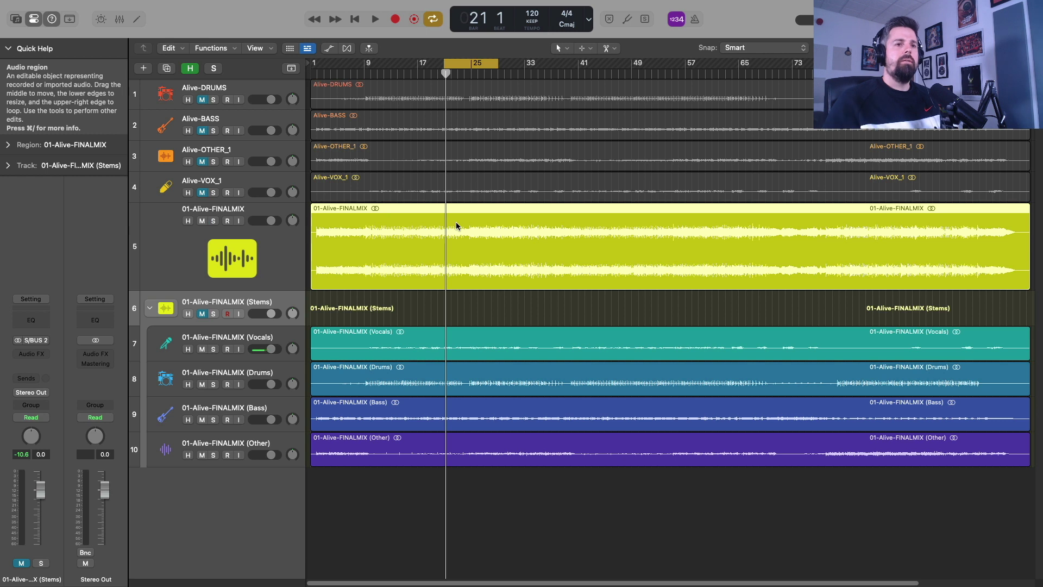
{"action": "key", "text": "space"}
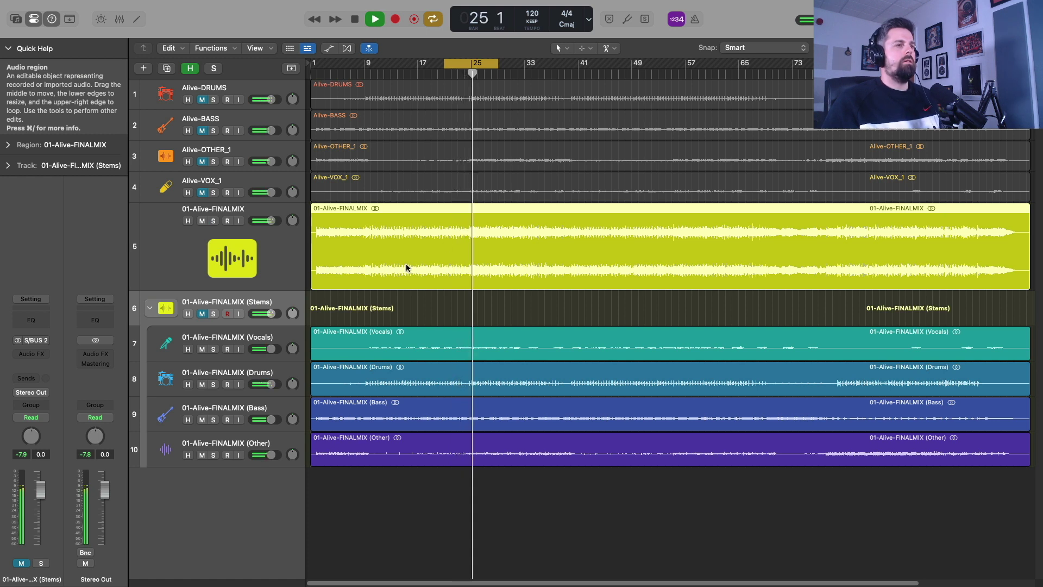
{"action": "key", "text": "space"}
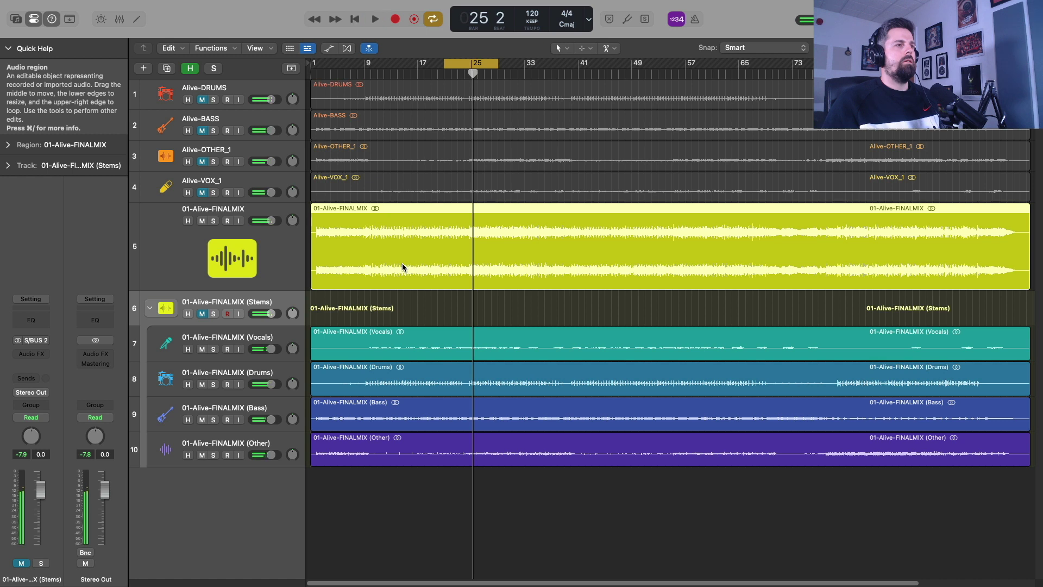
Step: Mute the 01-Alive-FINALMIX track and play the four split stems together
{"action": "left_click", "coordinate": [202, 221]}
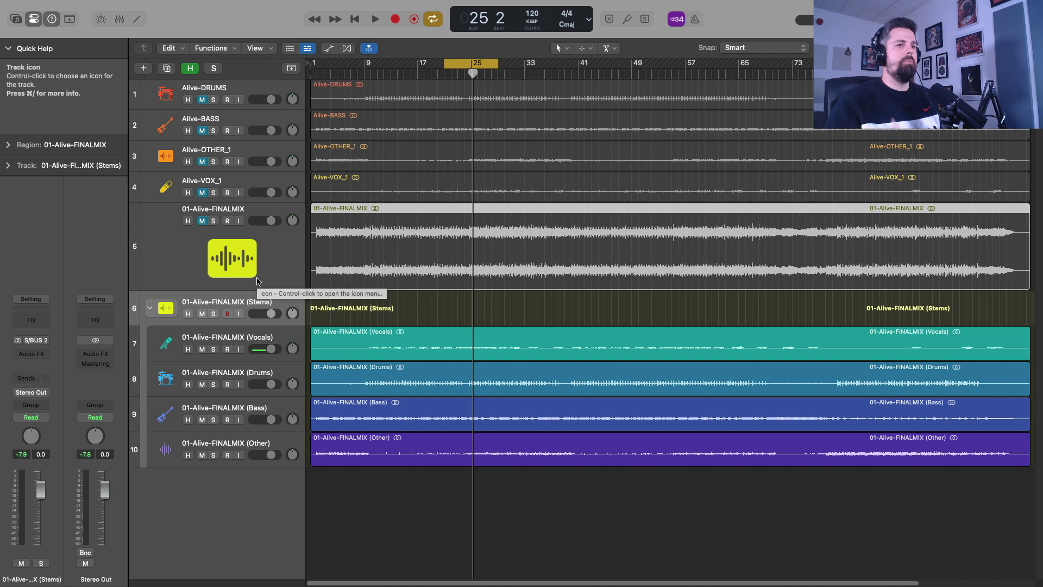
{"action": "key", "text": "space"}
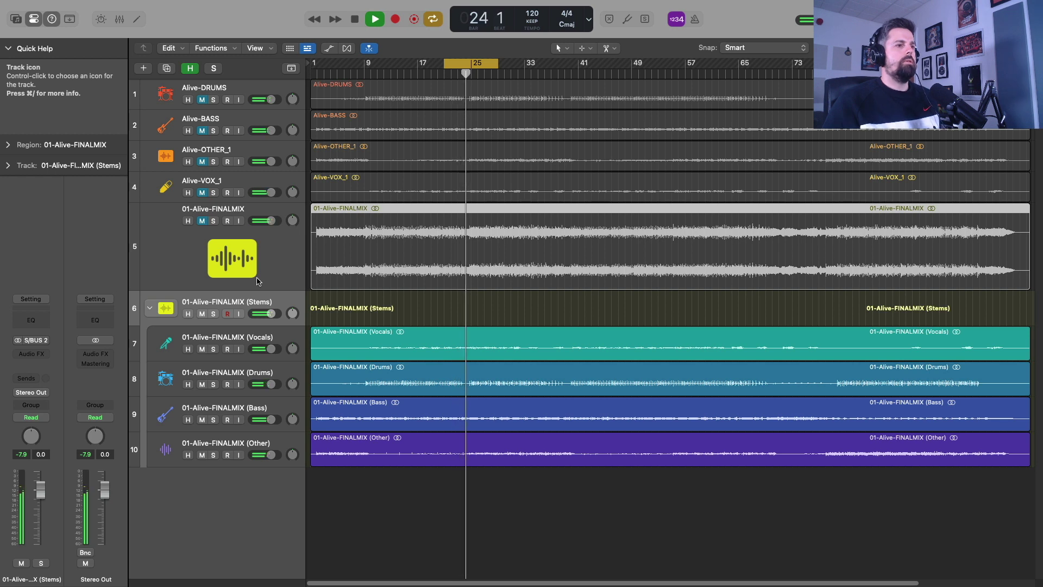
{"action": "key", "text": "space"}
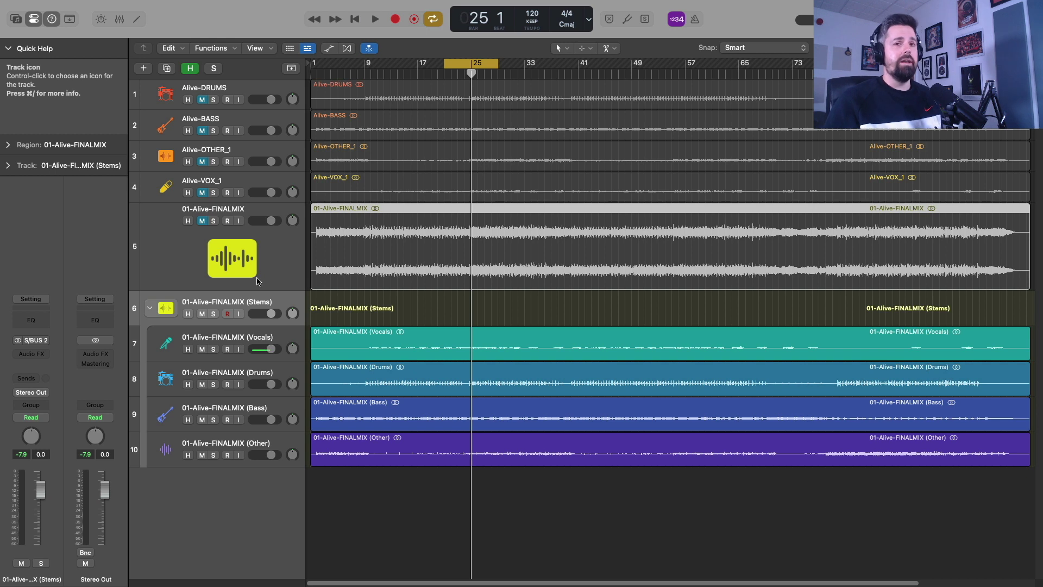
{"action": "key", "text": "space"}
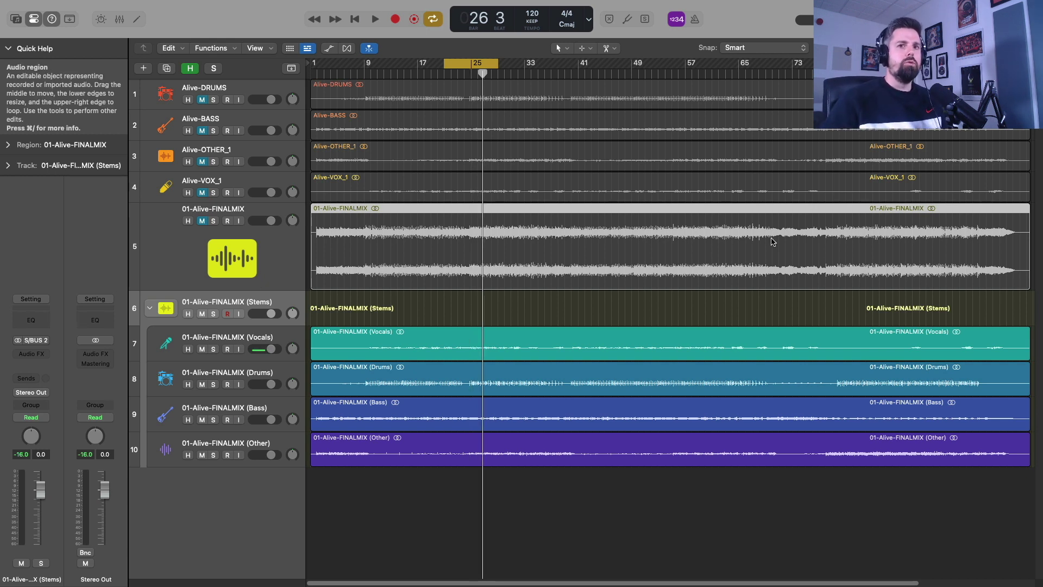
Step: Solo the 01-Alive-FINALMIX (Vocals) stem and play it back on its own
{"action": "left_click", "coordinate": [214, 349]}
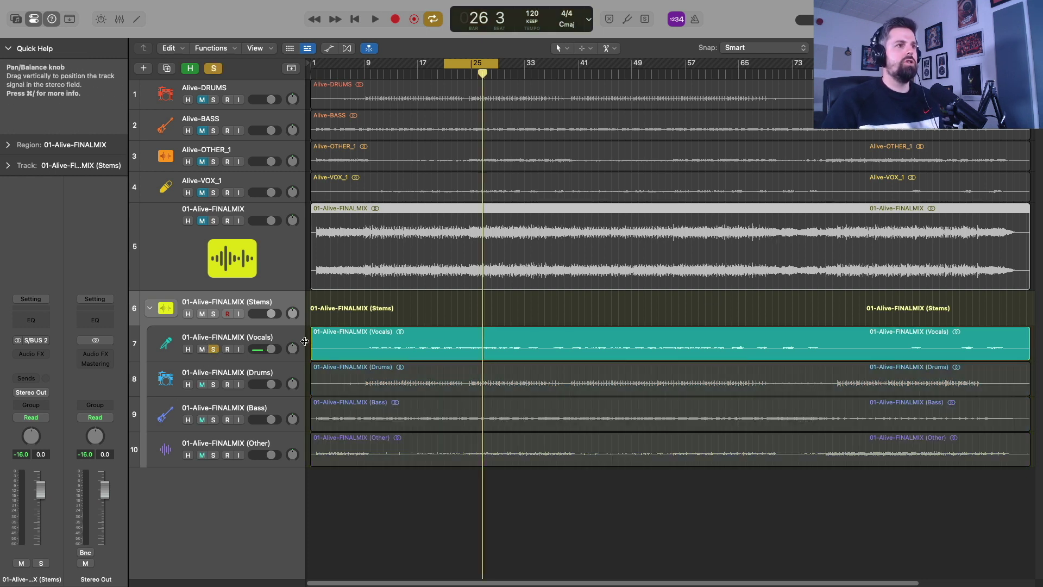
{"action": "key", "text": "space"}
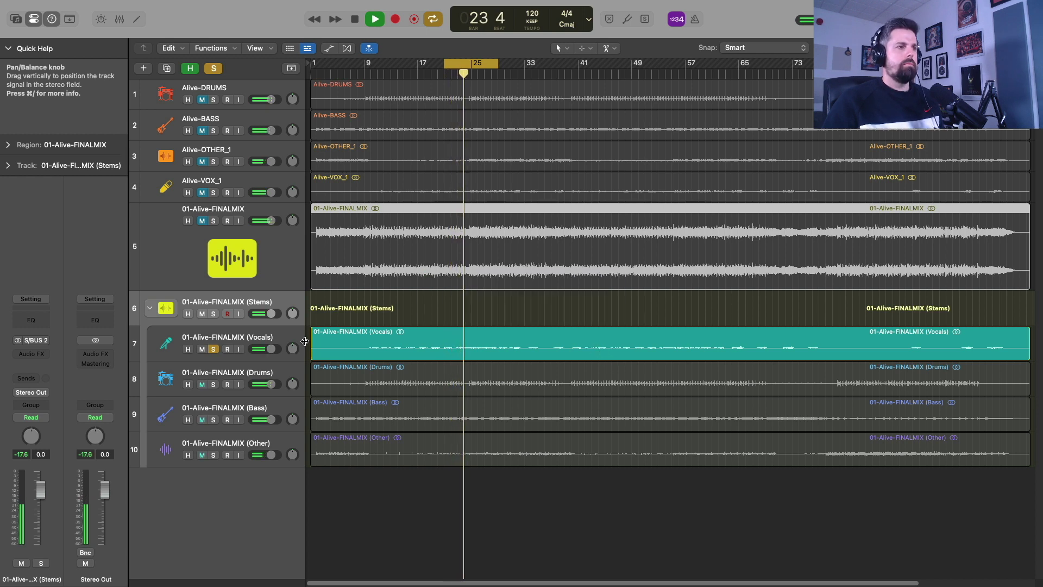
{"action": "key", "text": "space"}
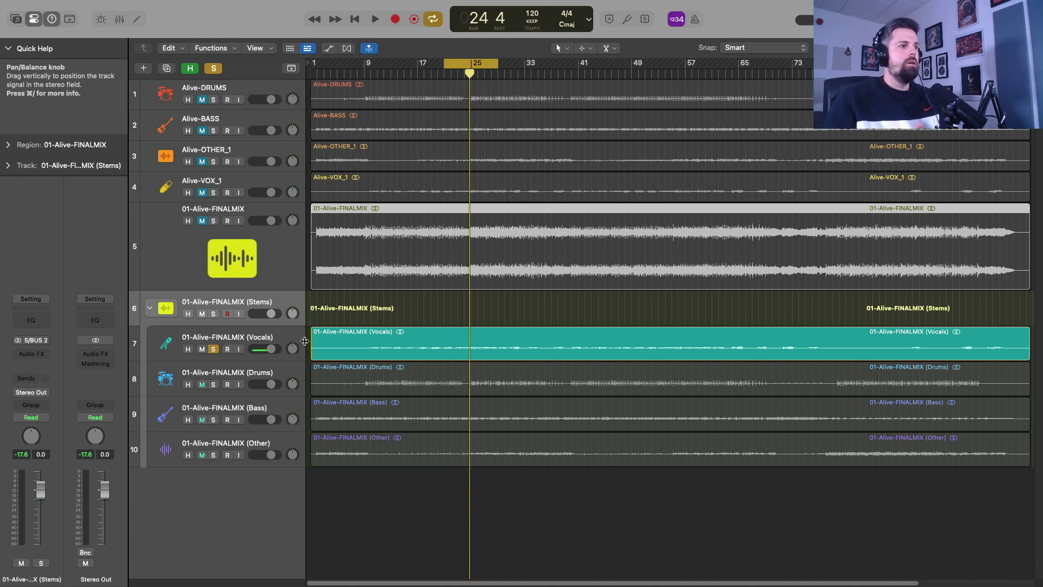
Step: Move the solo from the Vocals stem to the Drums stem and audition the drums
{"action": "left_click", "coordinate": [213, 349]}
{"action": "left_click", "coordinate": [215, 386]}
{"action": "key", "text": "space"}
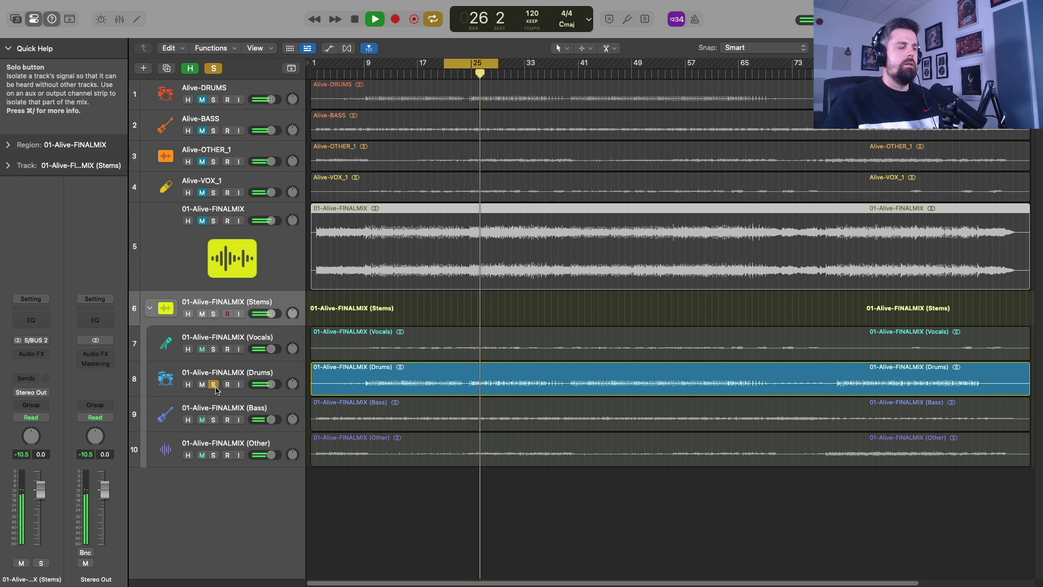
{"action": "key", "text": "space"}
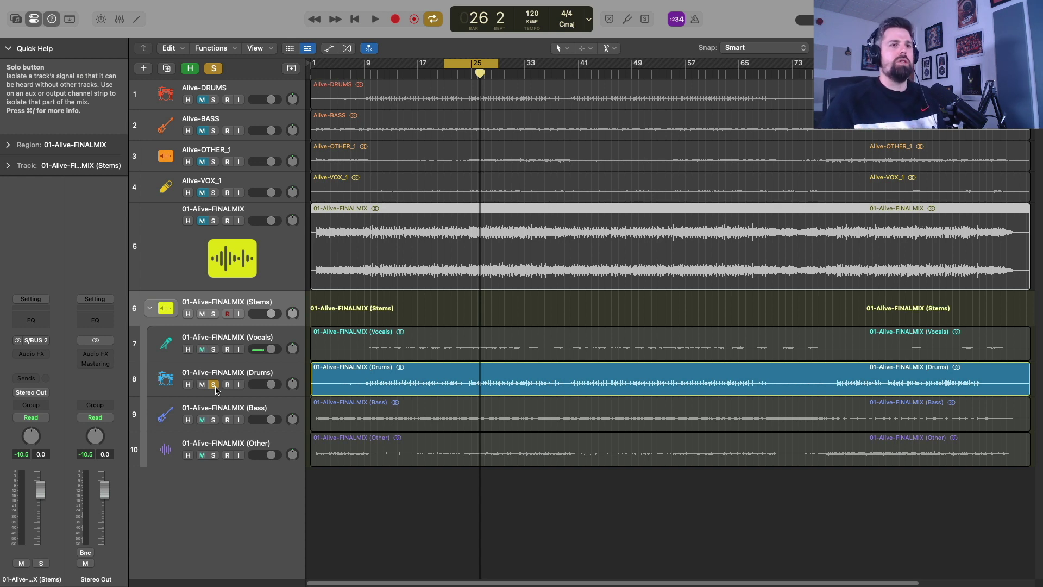
Step: Move the solo from the Drums stem to the Bass stem and audition the bass
{"action": "left_click", "coordinate": [213, 385]}
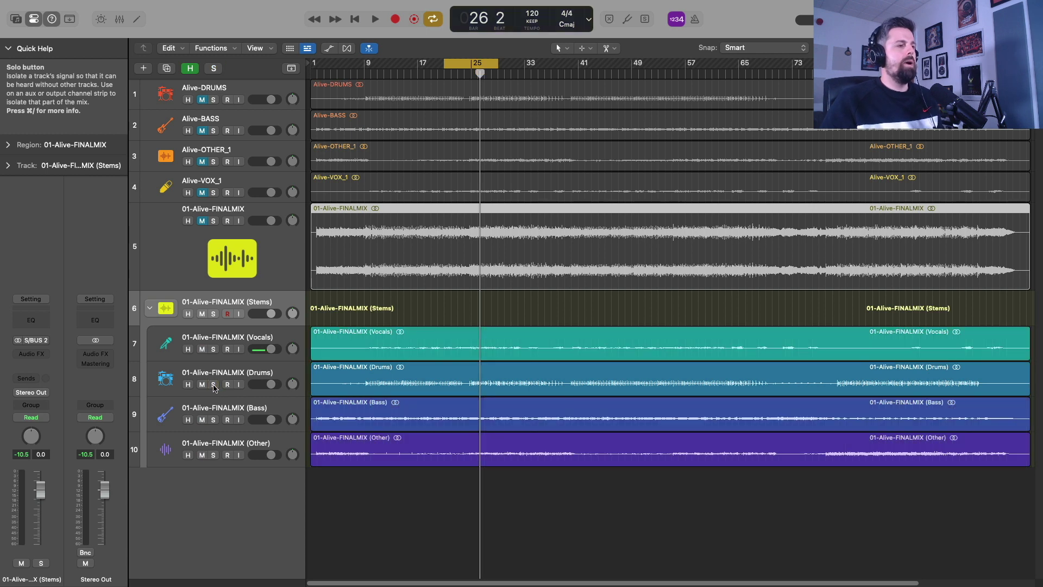
{"action": "left_click", "coordinate": [213, 419]}
{"action": "key", "text": "space"}
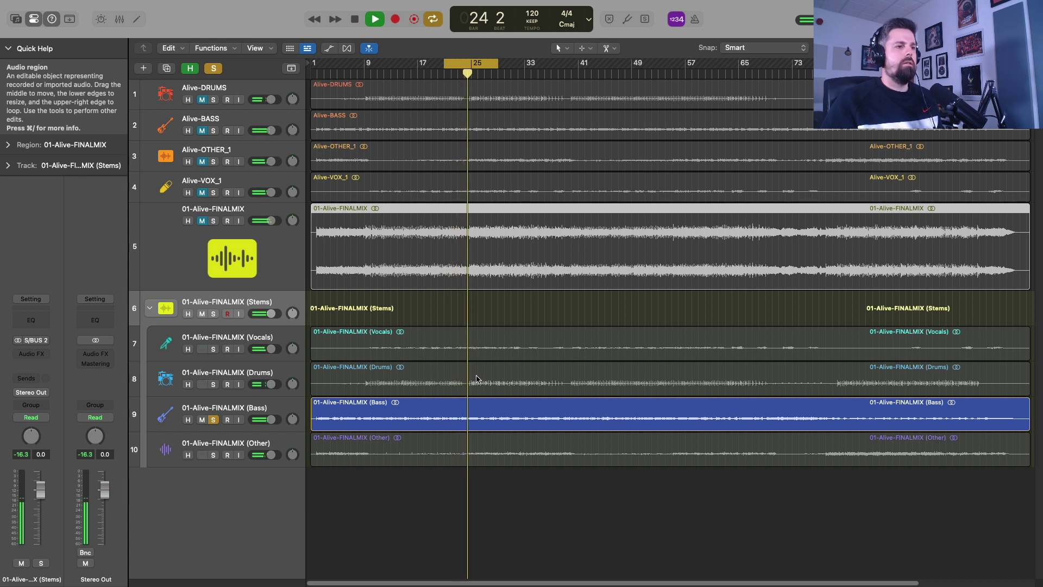
{"action": "key", "text": "space"}
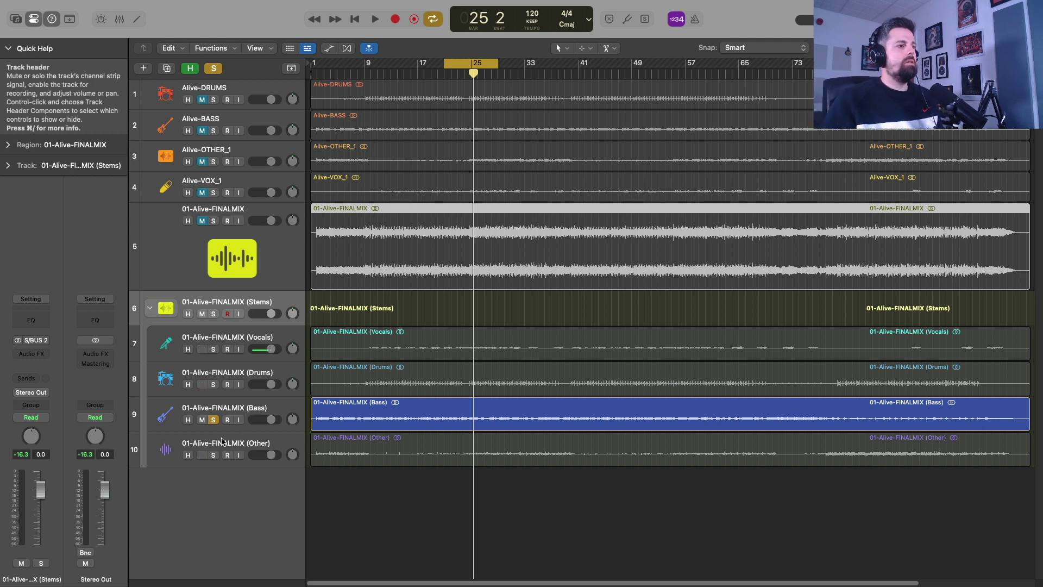
Step: Move the solo from Bass to the Other stem, audition it, then unsolo it
{"action": "left_click", "coordinate": [214, 420]}
{"action": "left_click", "coordinate": [214, 456]}
{"action": "key", "text": "space"}
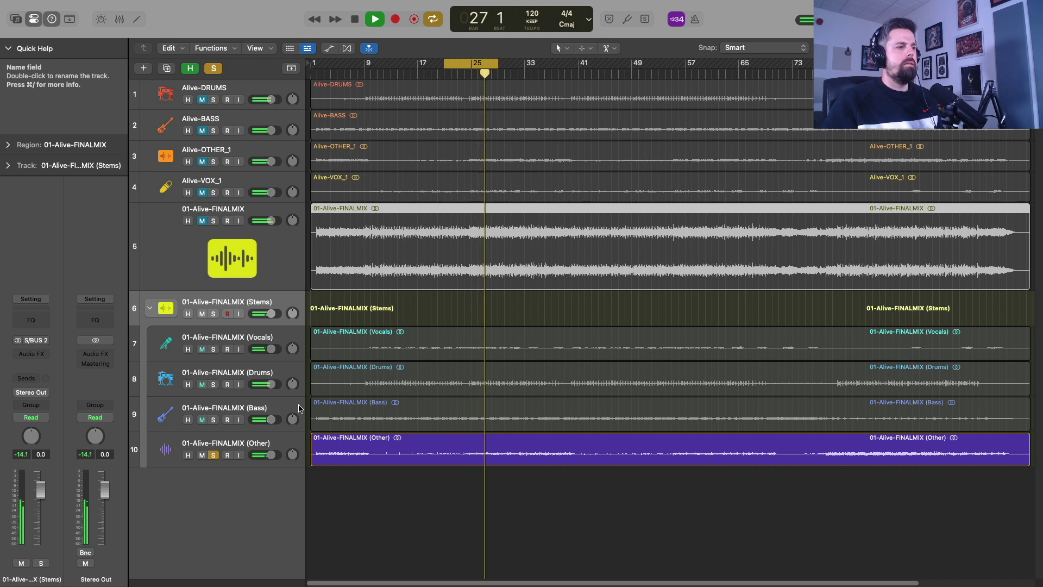
{"action": "key", "text": "space"}
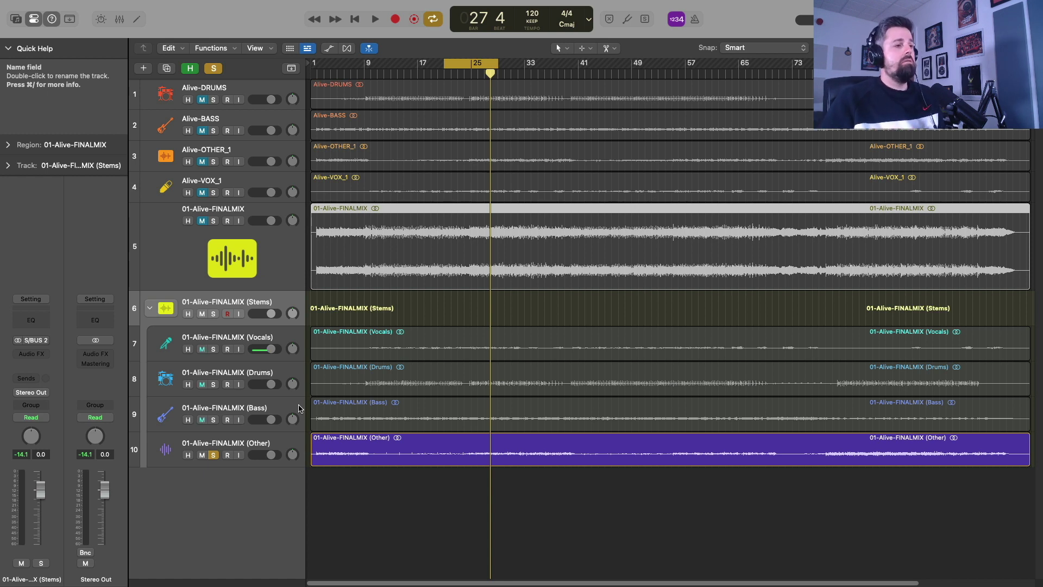
{"action": "left_click", "coordinate": [214, 455]}
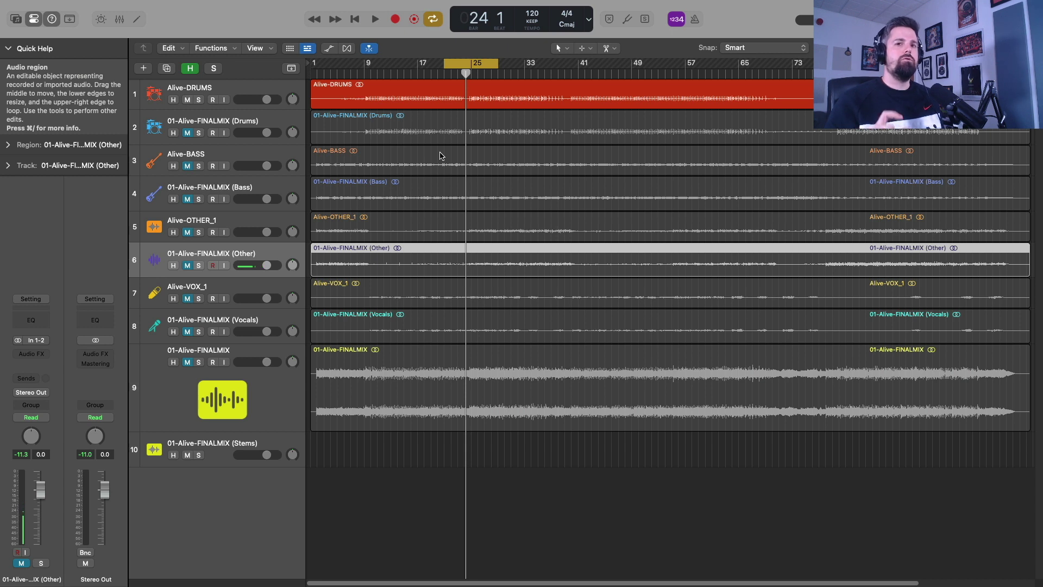
Step: Play Alive-DRUMS from bar 21, then solo and play the original FINALMIX (Drums) track
{"action": "key", "text": "space"}
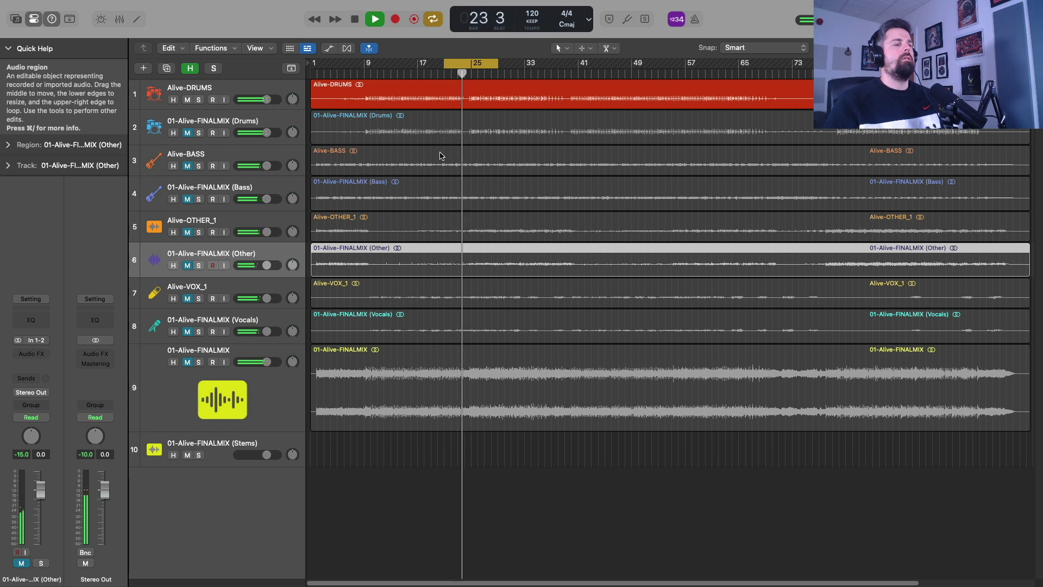
{"action": "key", "text": "space"}
{"action": "left_click", "coordinate": [199, 134]}
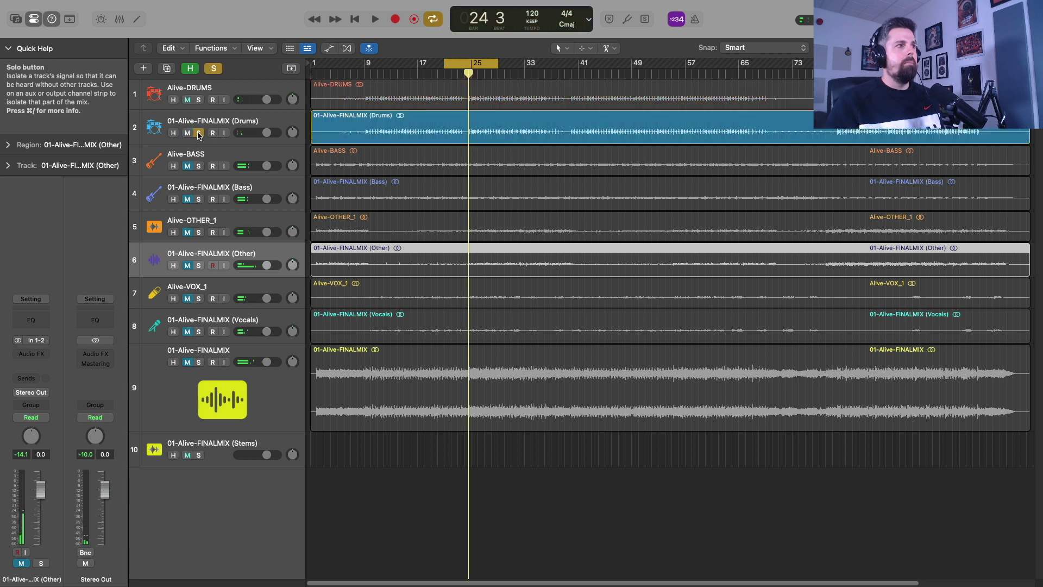
{"action": "key", "text": "space"}
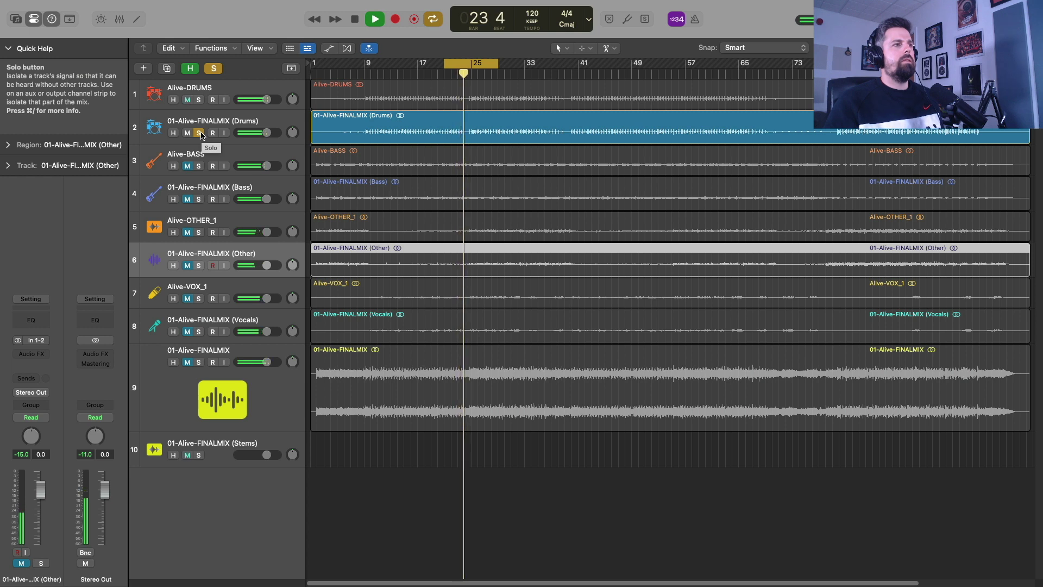
{"action": "key", "text": "space"}
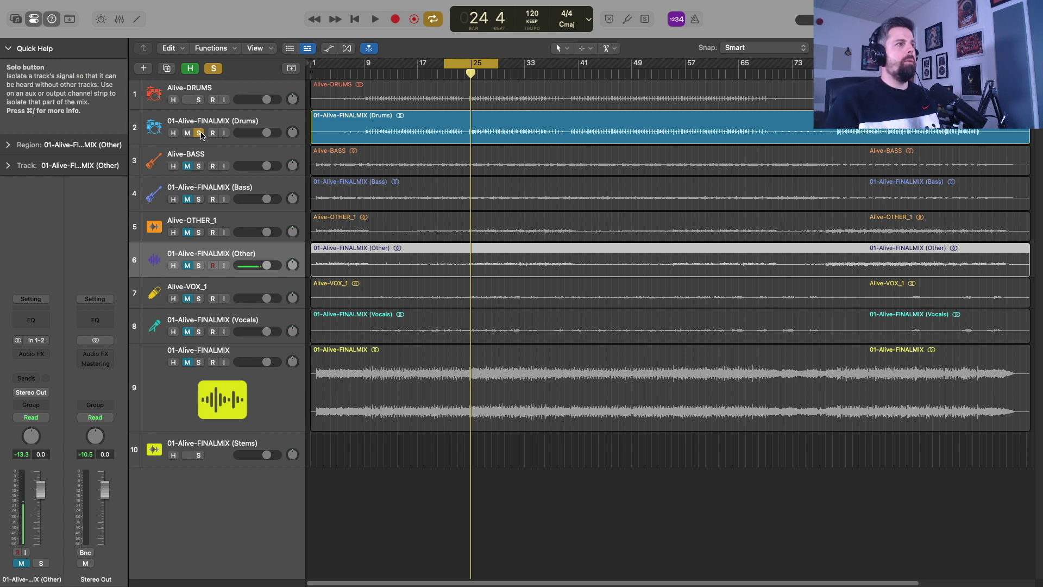
Step: Unsolo the original drums, unmute Alive-BASS, mute Alive-DRUMS and play from bar 21
{"action": "left_click", "coordinate": [200, 133]}
{"action": "left_click", "coordinate": [196, 96]}
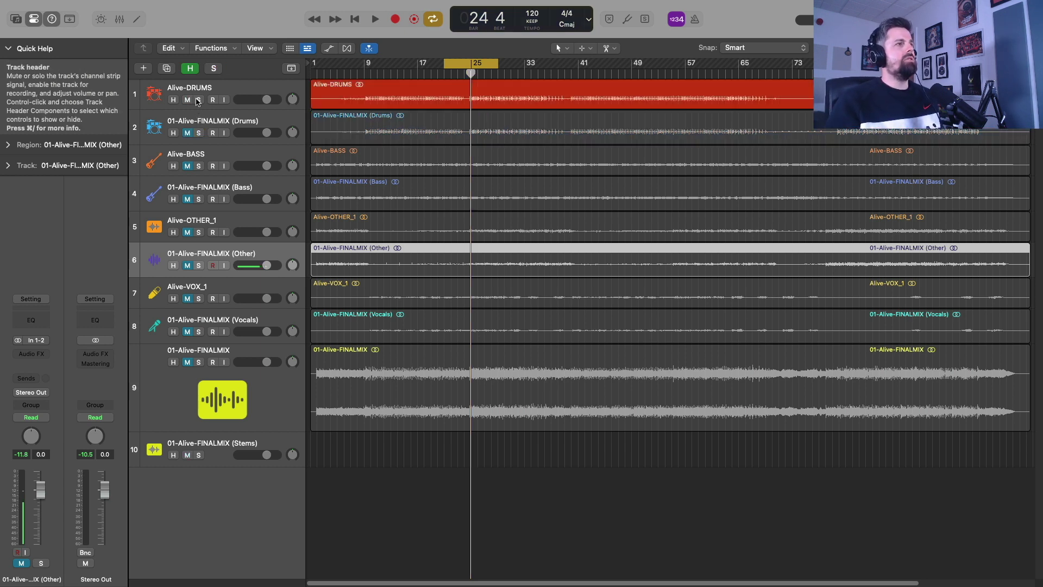
{"action": "left_click", "coordinate": [187, 166]}
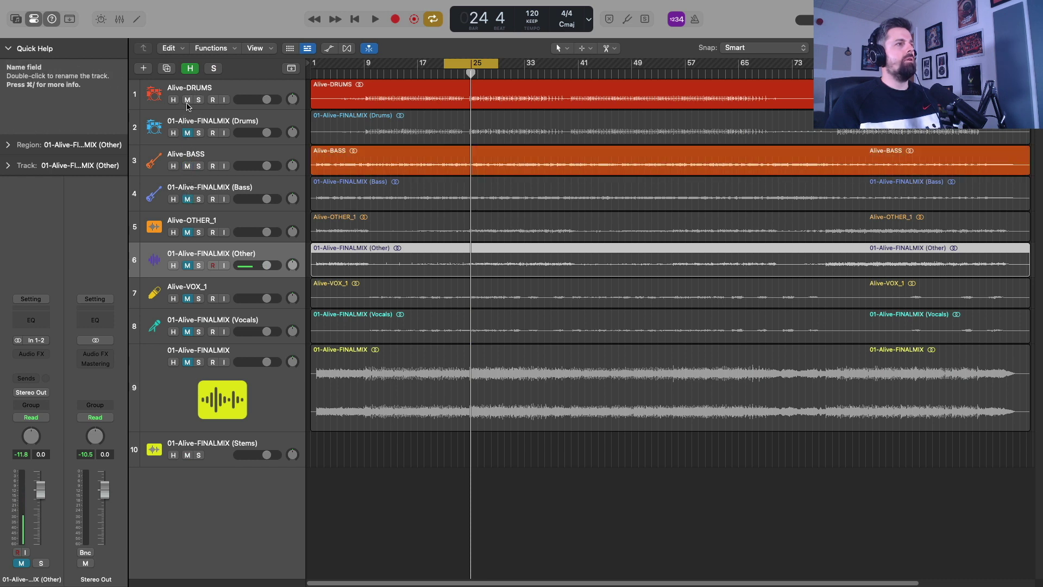
{"action": "left_click", "coordinate": [188, 100]}
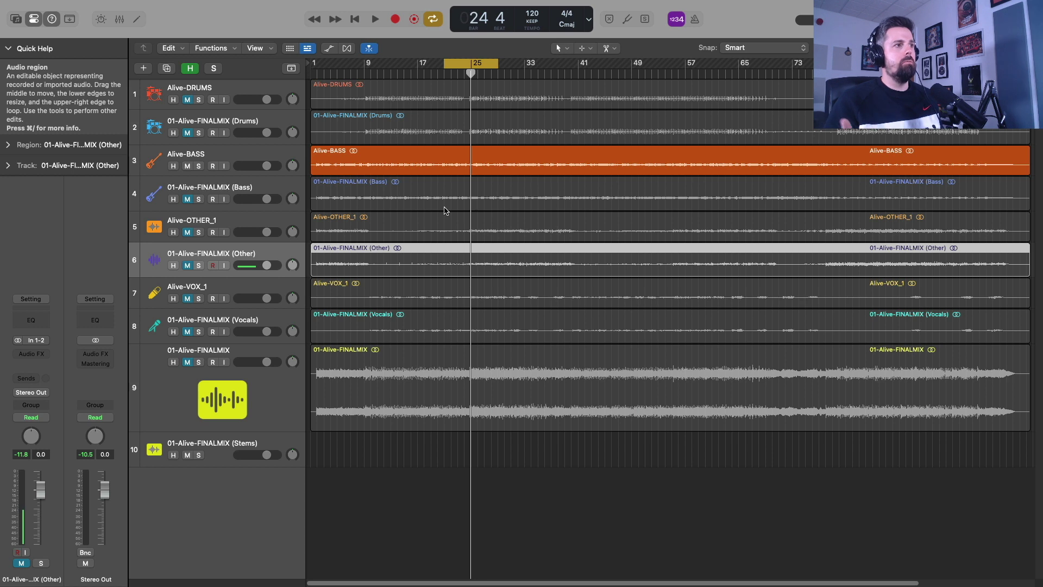
{"action": "key", "text": "space"}
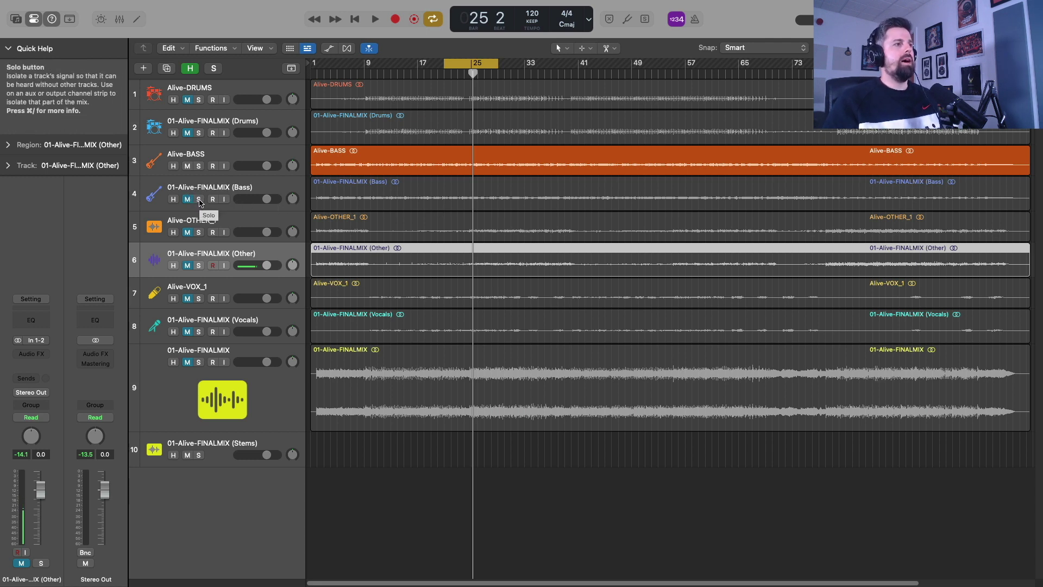
Step: Solo the original 01-Alive-FINALMIX (Bass) track and play it for comparison
{"action": "left_click", "coordinate": [199, 199]}
{"action": "key", "text": "space"}
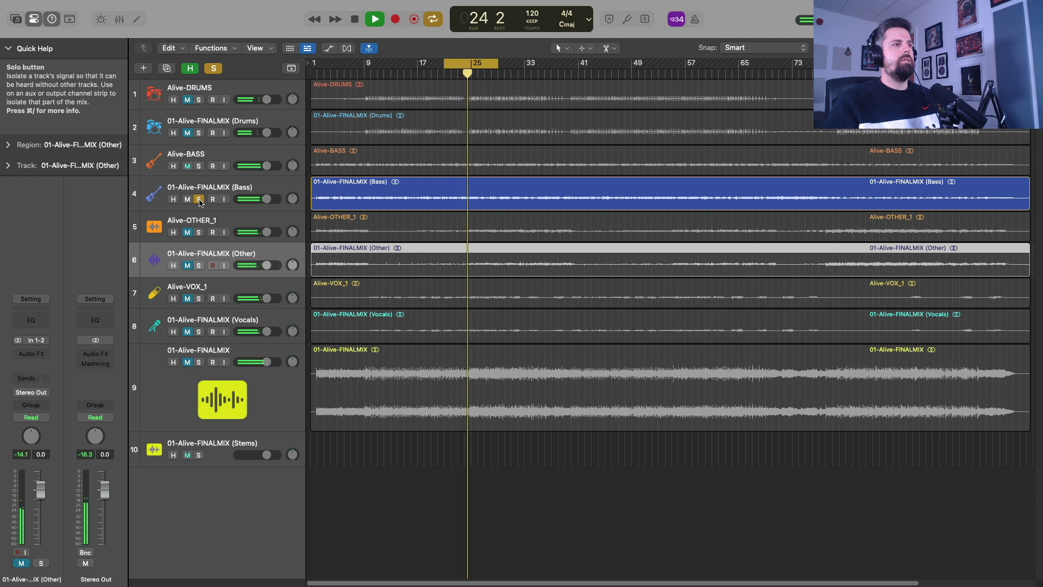
{"action": "key", "text": "space"}
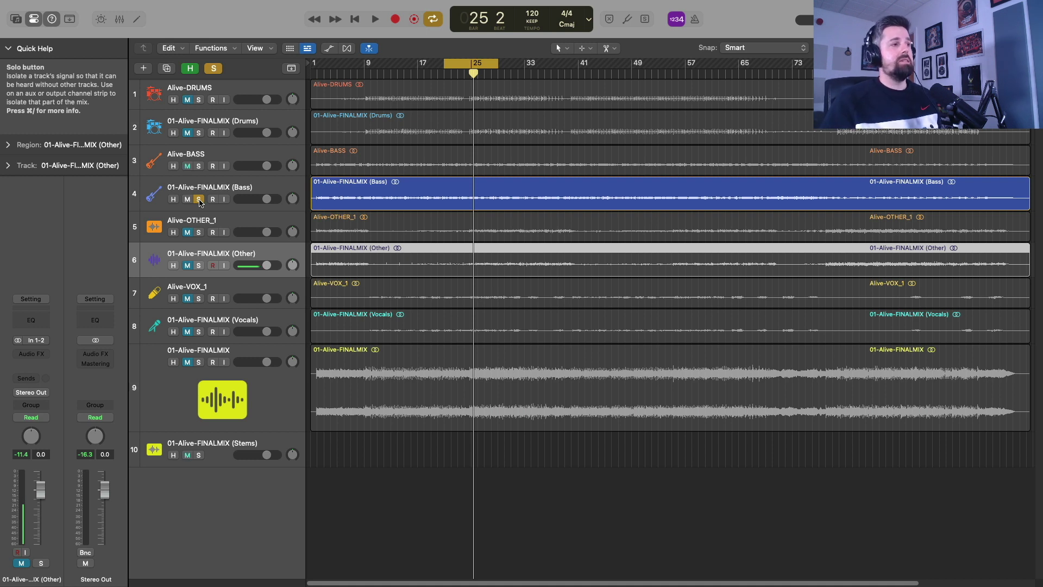
Step: Unsolo the original bass, unmute Alive-OTHER_1, mute Alive-BASS and play from bar 21
{"action": "left_click", "coordinate": [200, 203]}
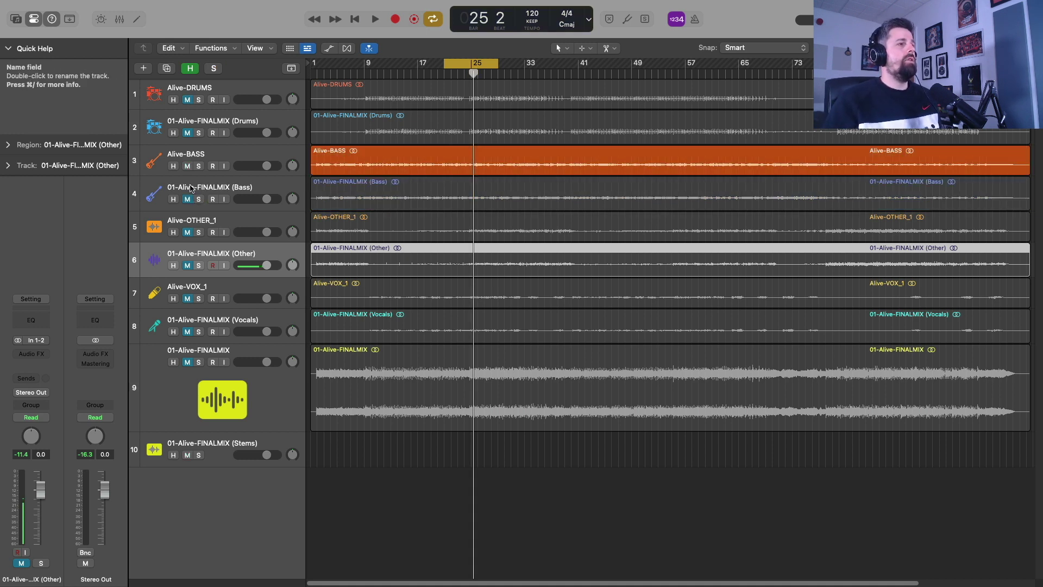
{"action": "left_click", "coordinate": [186, 234]}
{"action": "left_click", "coordinate": [187, 166]}
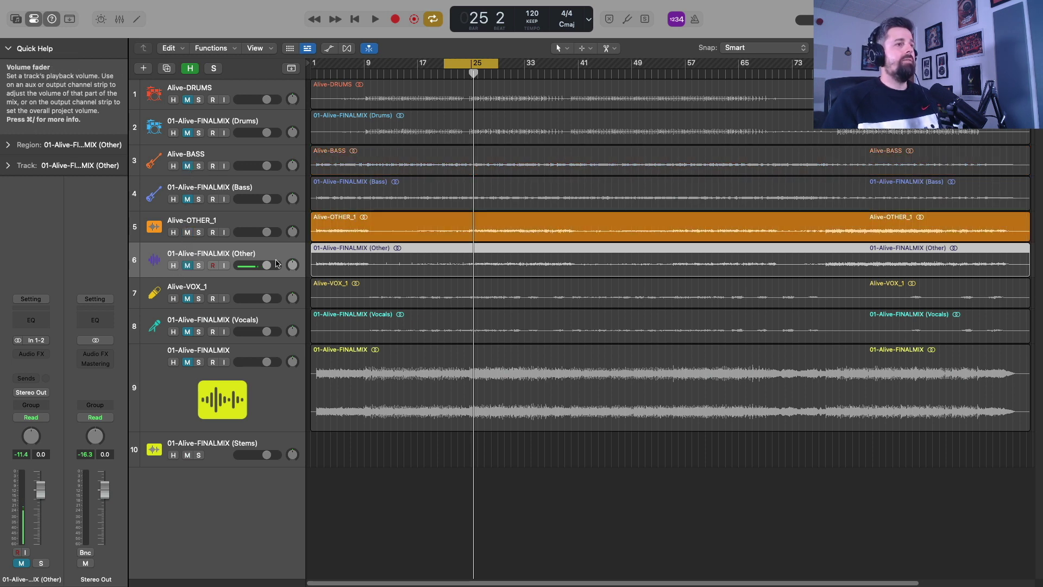
{"action": "key", "text": "space"}
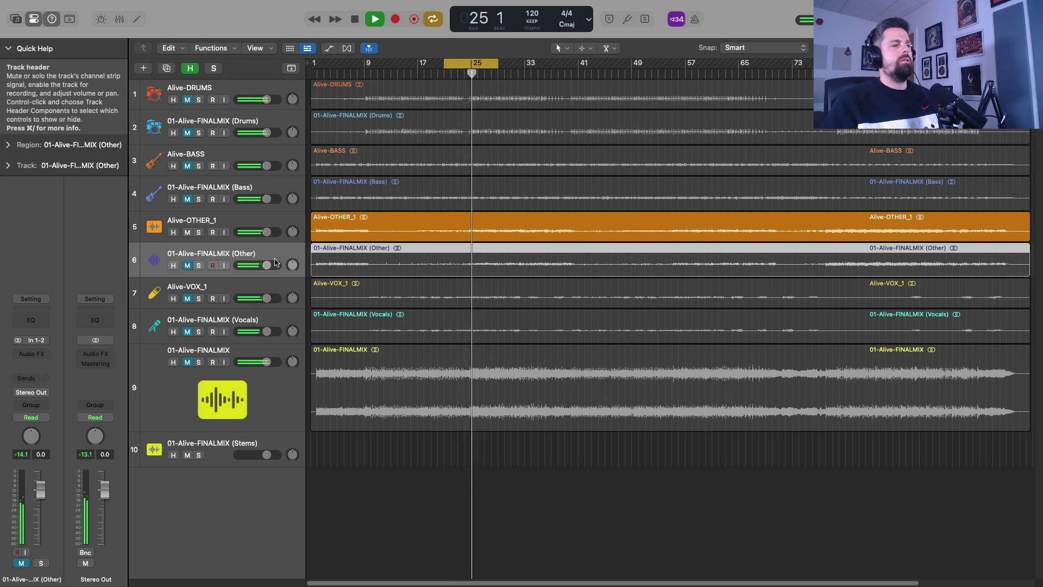
{"action": "key", "text": "space"}
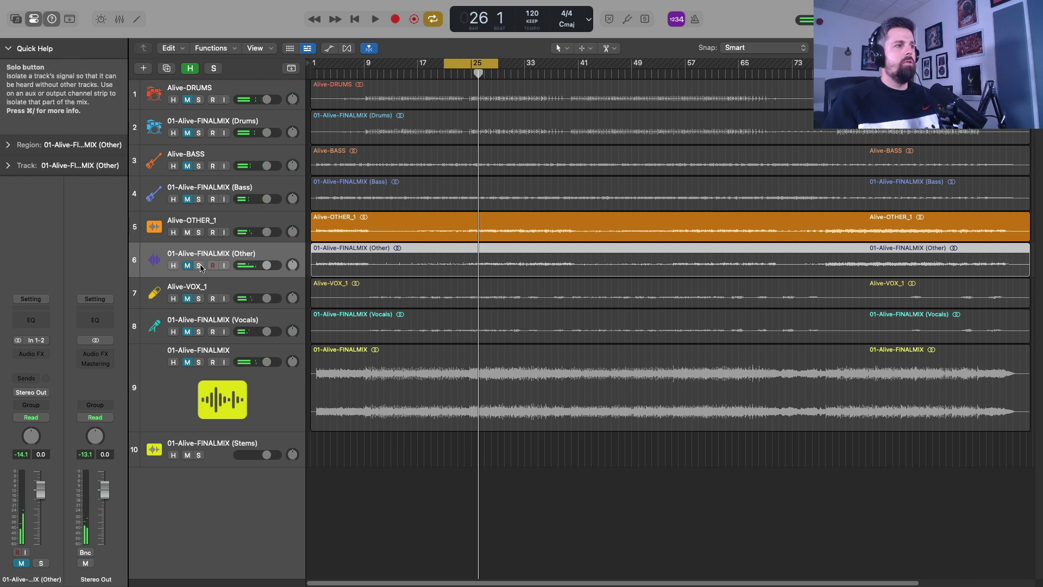
Step: Solo the original 01-Alive-FINALMIX (Other) track and play it for comparison
{"action": "left_click", "coordinate": [199, 265]}
{"action": "key", "text": "space"}
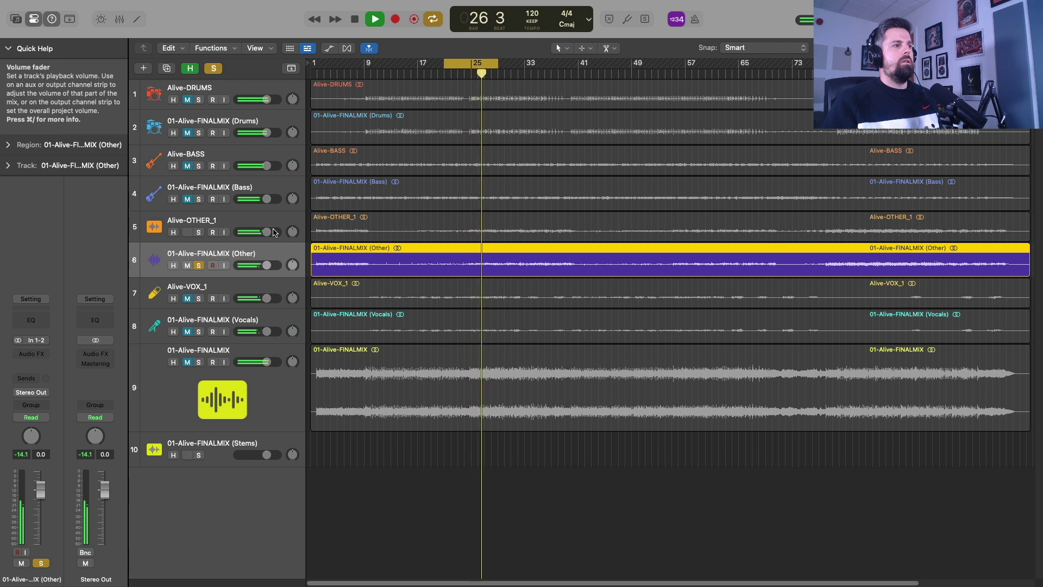
{"action": "key", "text": "space"}
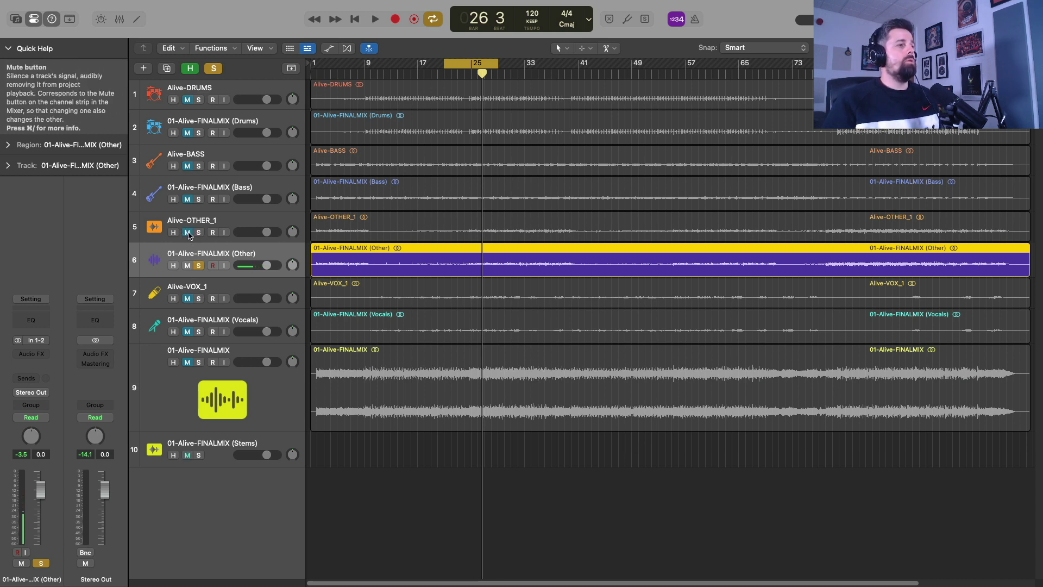
Step: Unsolo the original Other track, unmute Alive-VOX_1 and play it from bar 21
{"action": "left_click", "coordinate": [186, 265]}
{"action": "left_click", "coordinate": [187, 300]}
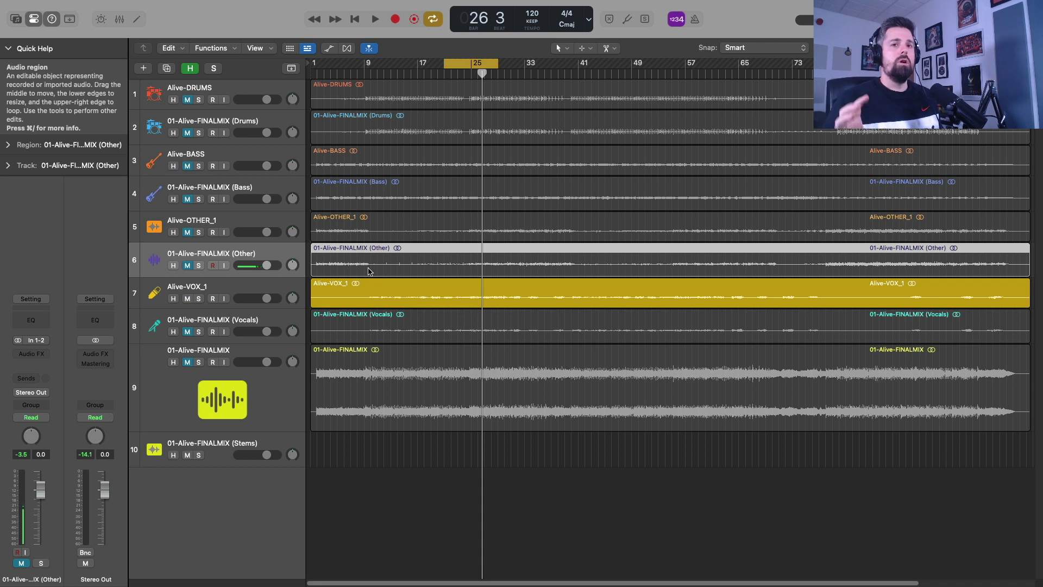
{"action": "key", "text": "space"}
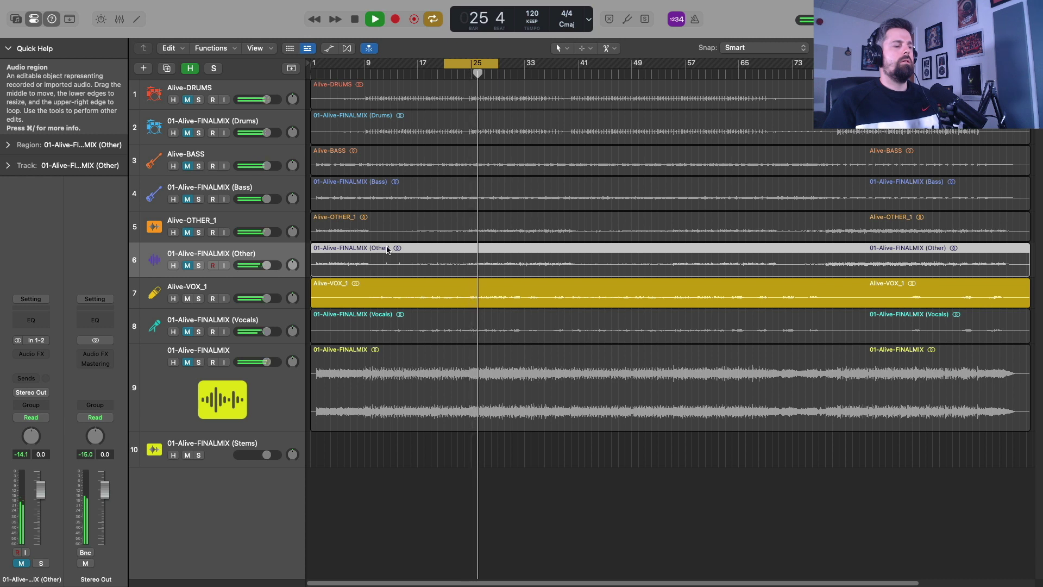
{"action": "key", "text": "space"}
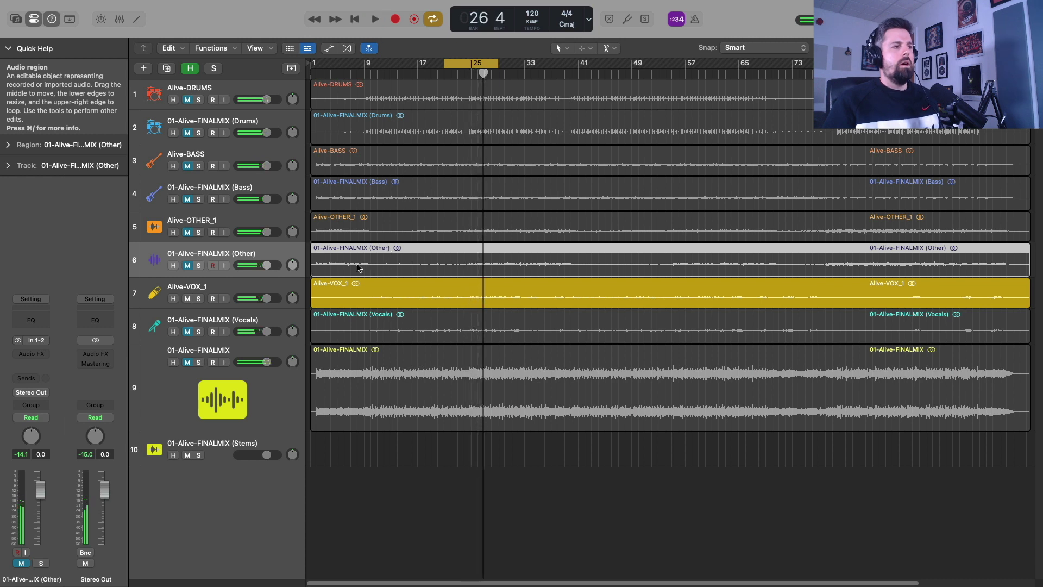
Step: Solo the original 01-Alive-FINALMIX (Vocals) track and play it for comparison
{"action": "left_click", "coordinate": [199, 332]}
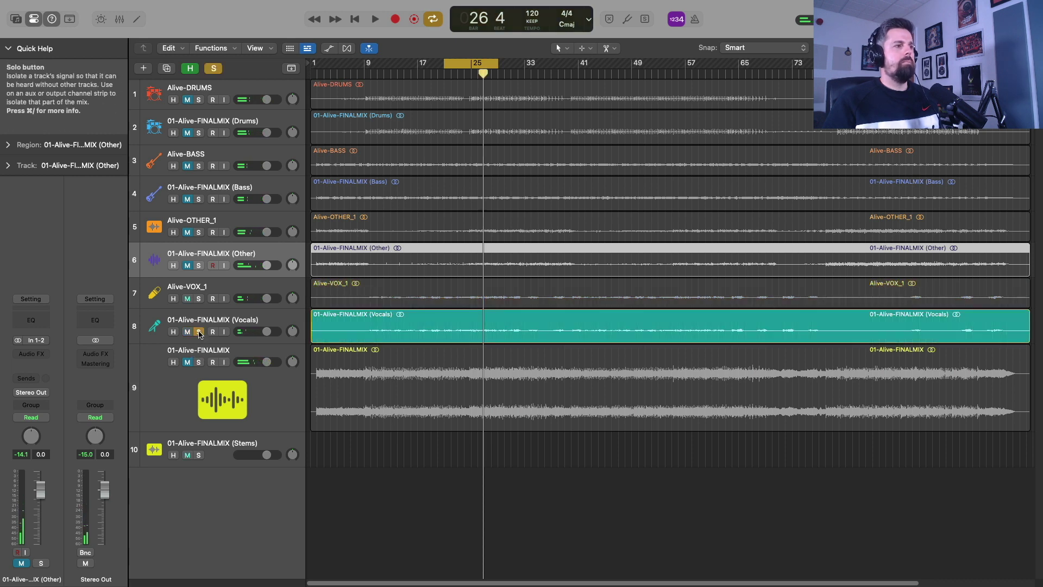
{"action": "key", "text": "space"}
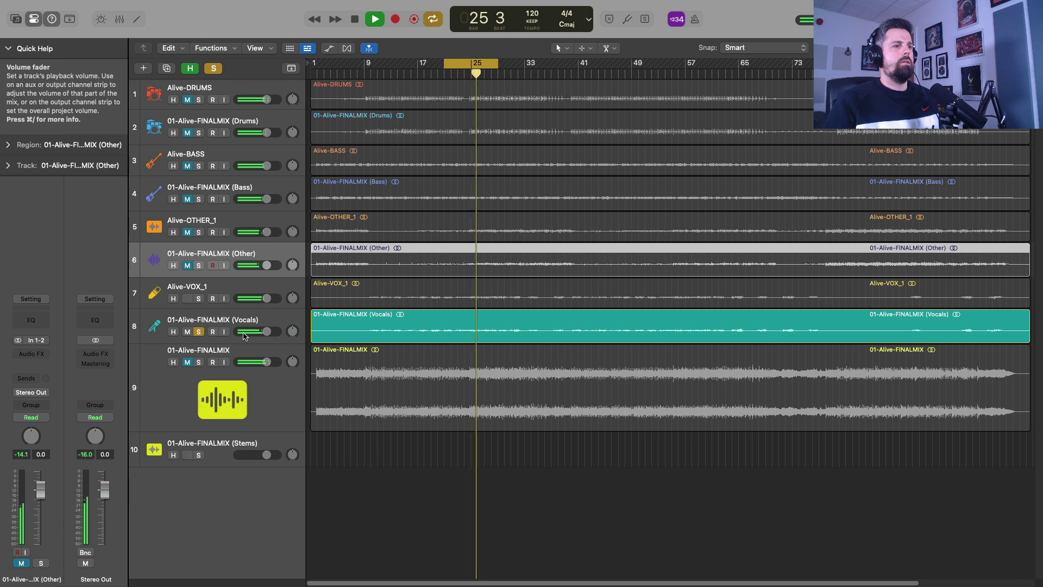
{"action": "key", "text": "space"}
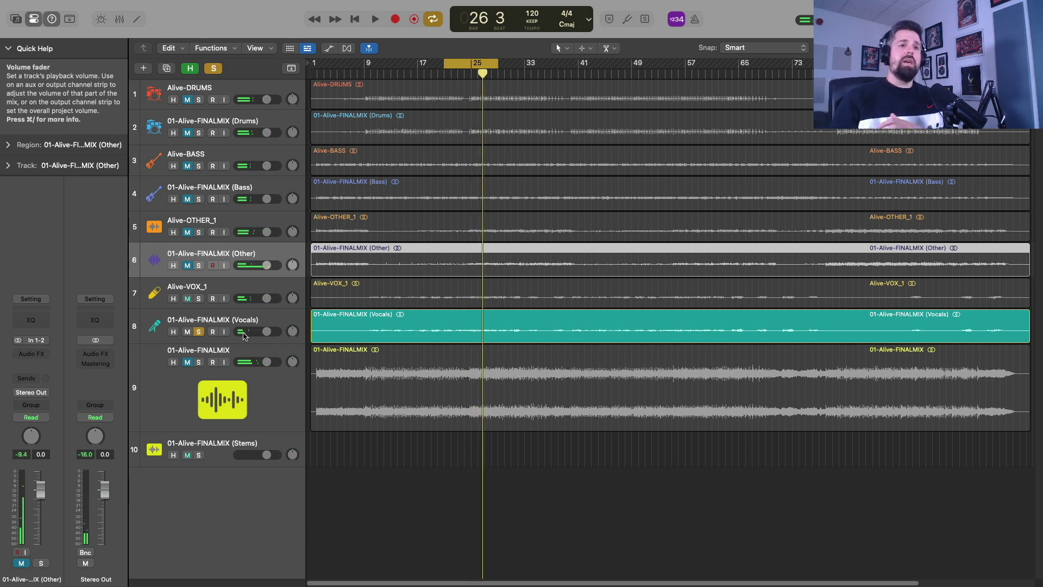